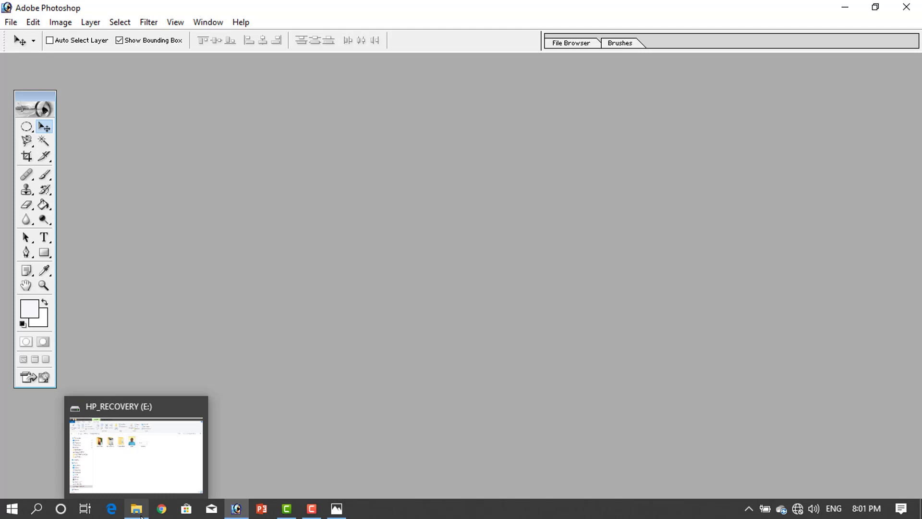
Switch to File Explorer, open the photo image from the E: drive in Adobe Photoshop, and move its window clear of the toolbox.
left_click(139, 510)
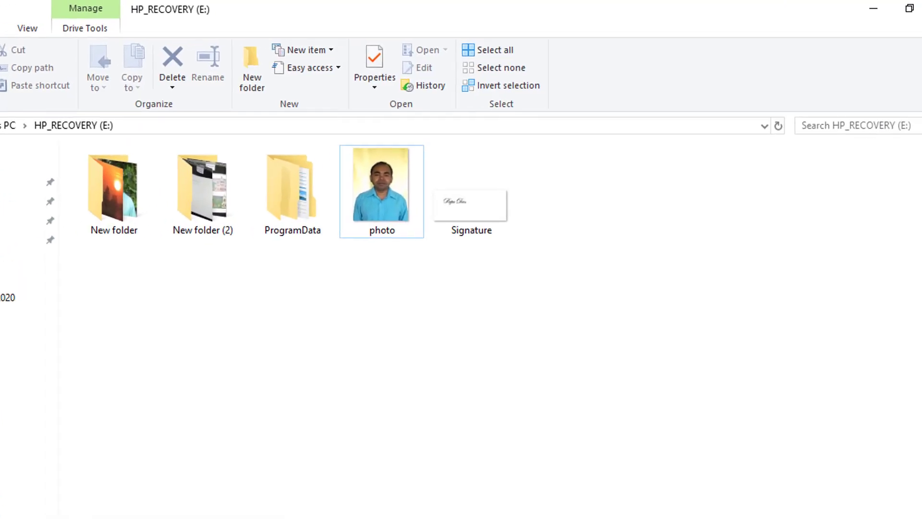
left_click(354, 218)
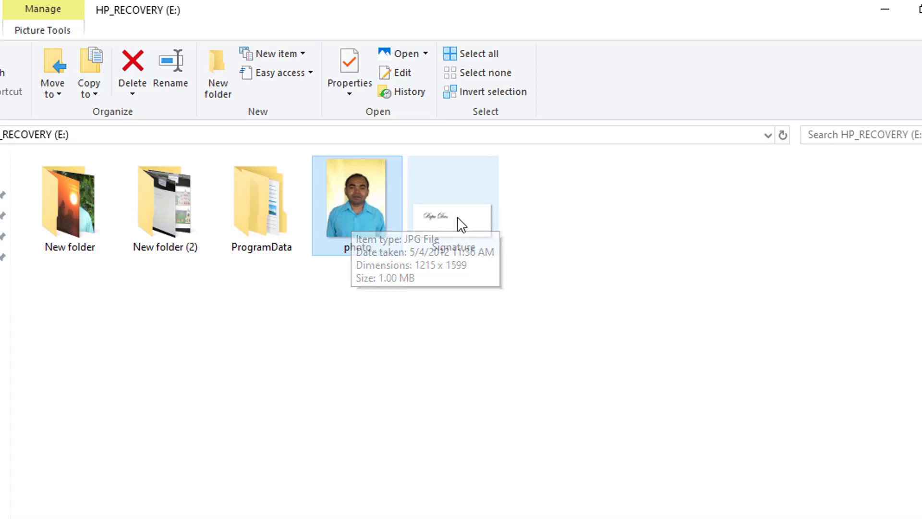
mouse_move(462, 223)
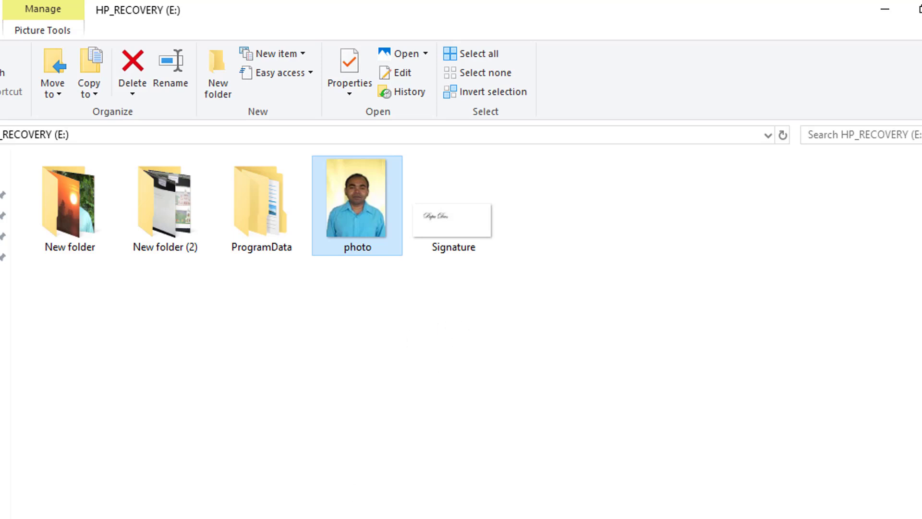
left_click(361, 482)
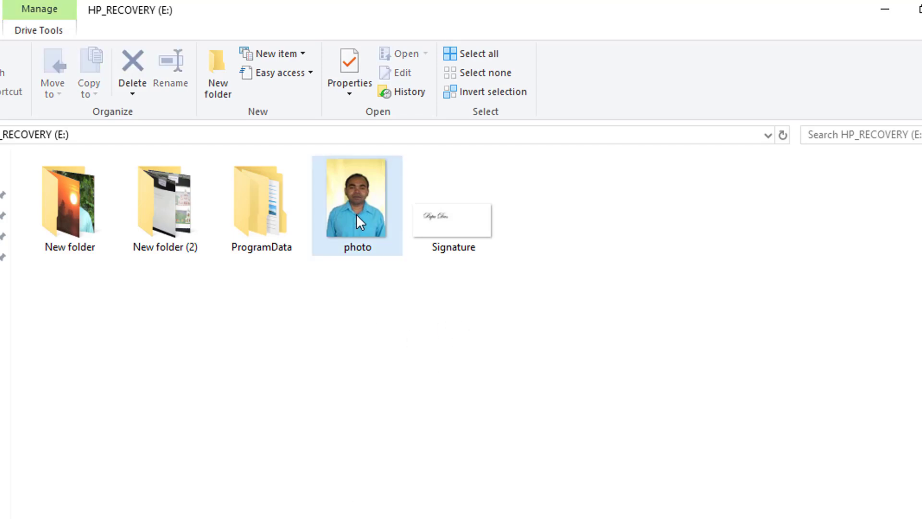
right_click(354, 200)
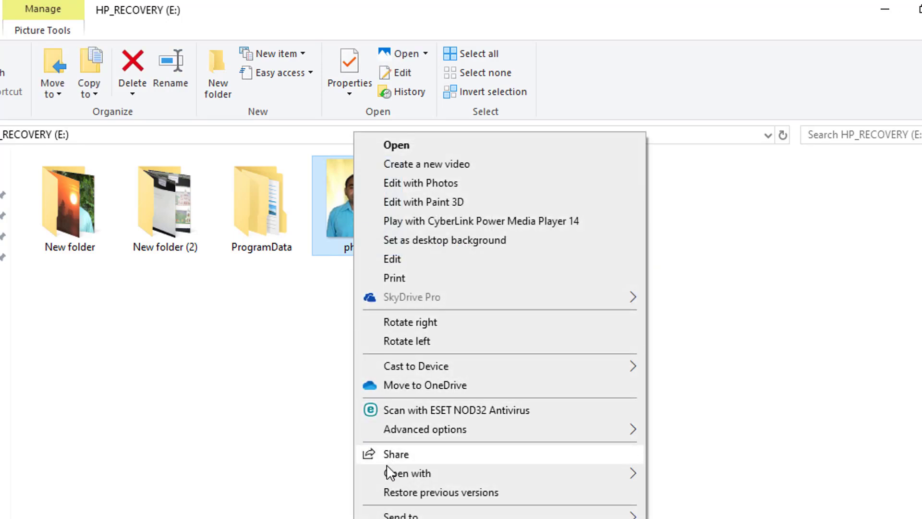
mouse_move(391, 475)
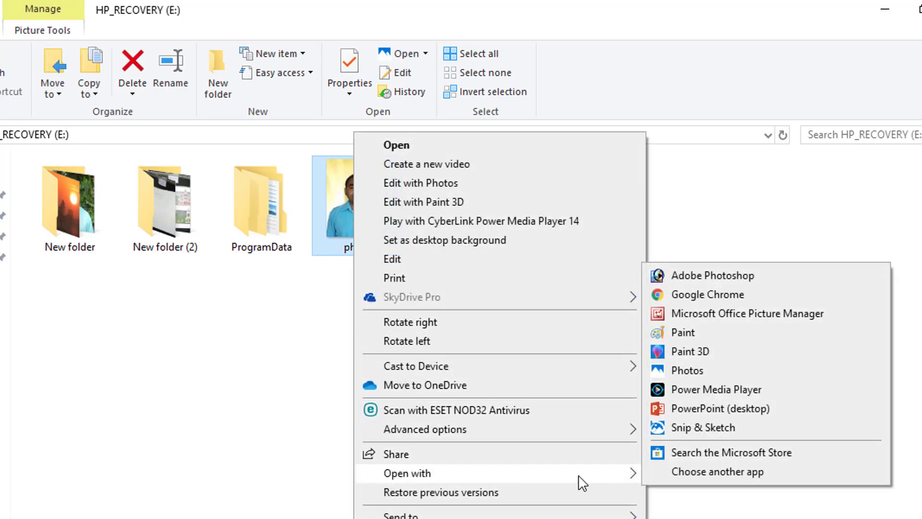
left_click(698, 278)
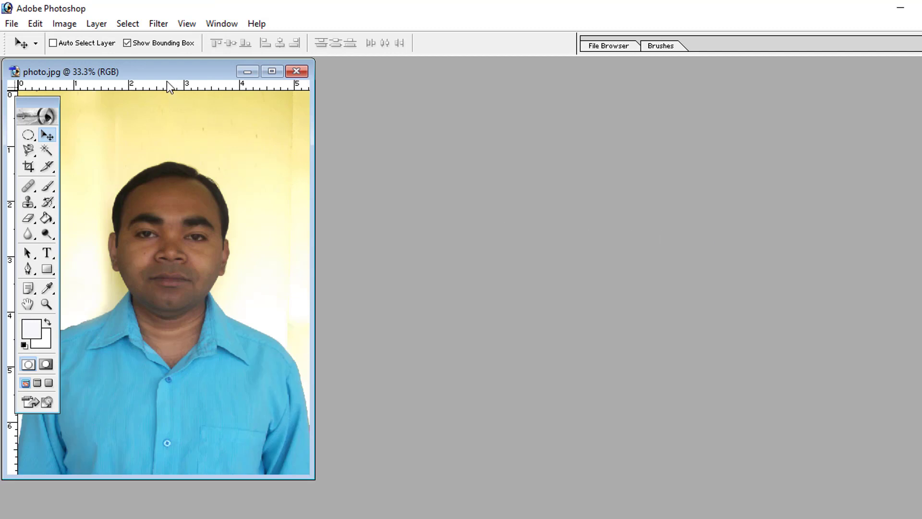
left_click_drag(161, 74, 310, 92)
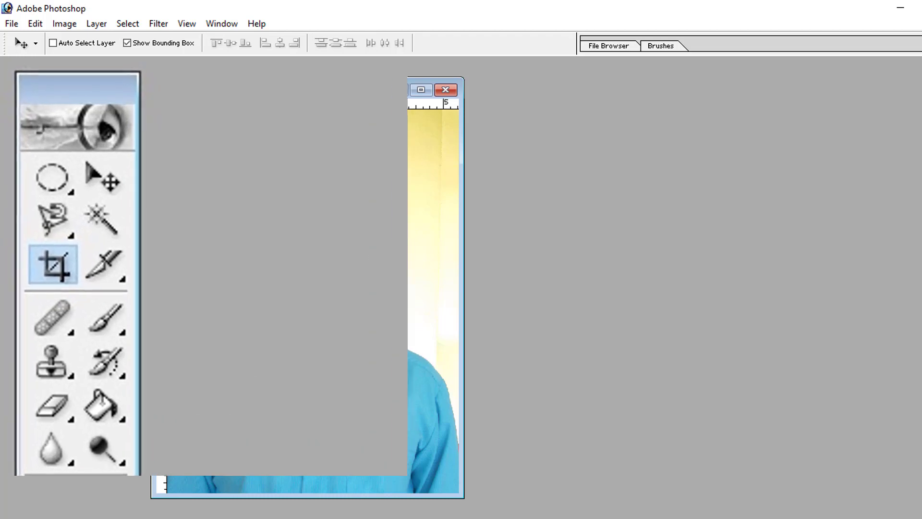
Set the Crop tool to a width of 200 px, a height of 230 px and a resolution of 72 pixels/inch.
key("c")
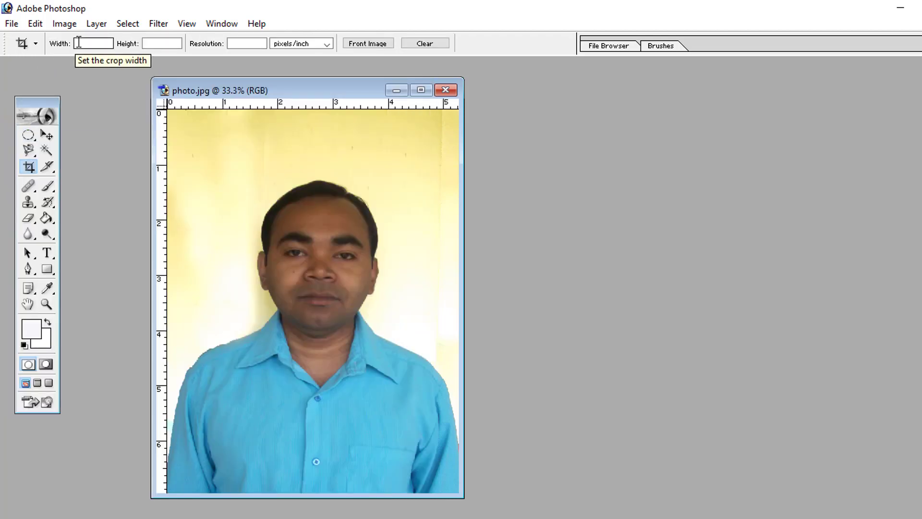
left_click(79, 43)
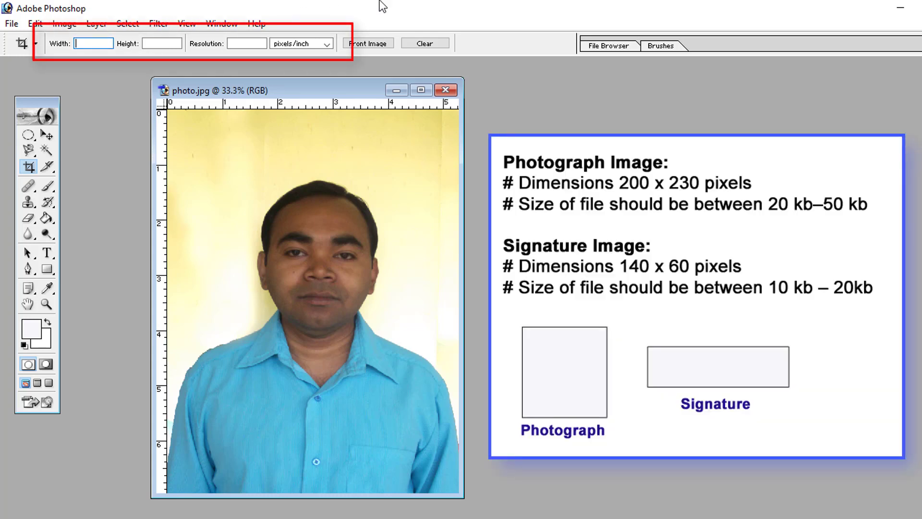
type("200 px")
left_click(156, 45)
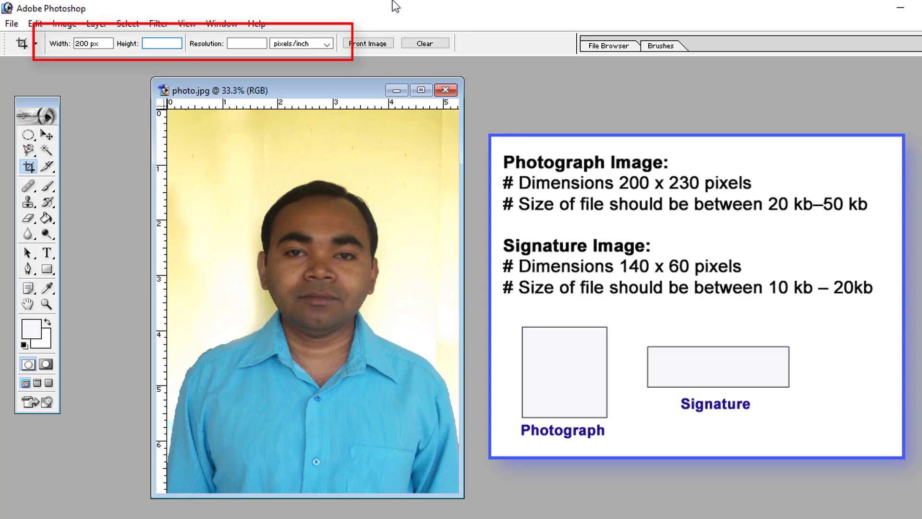
type("230 px")
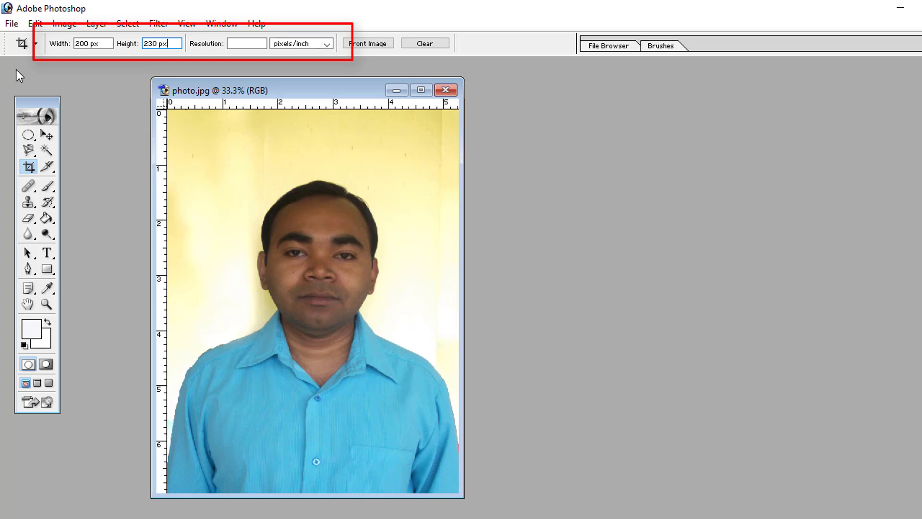
left_click(232, 44)
type("72")
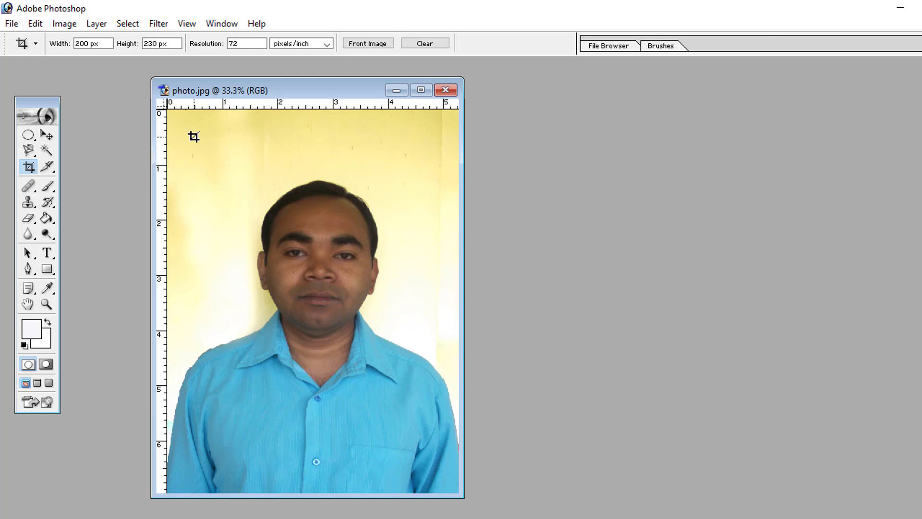
Crop the photo to the man's head and upper body, and maximize the image window to view it enlarged.
left_click_drag(194, 137, 448, 444)
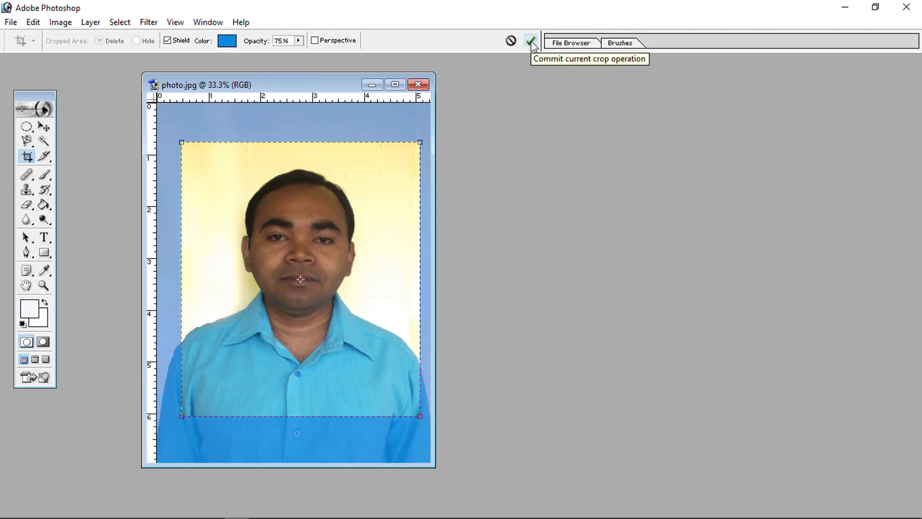
left_click(532, 43)
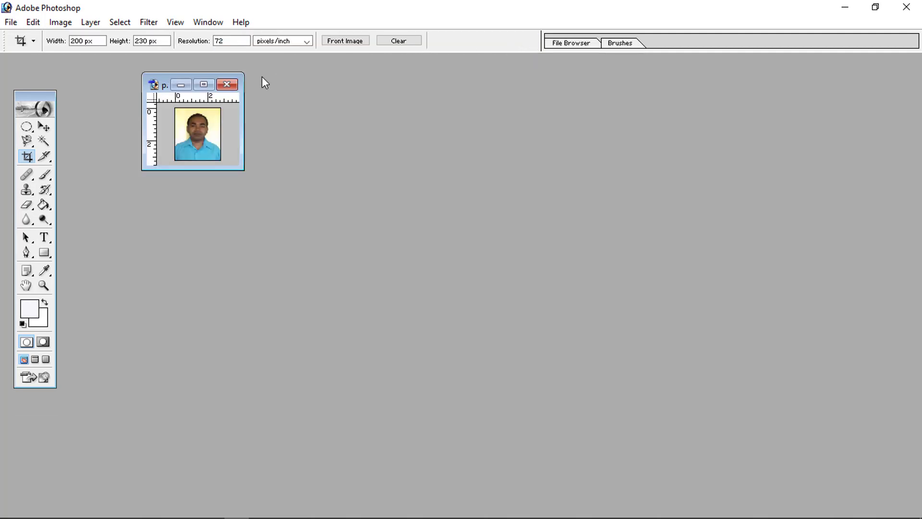
left_click(204, 85)
scroll(486, 255, "up", 12)
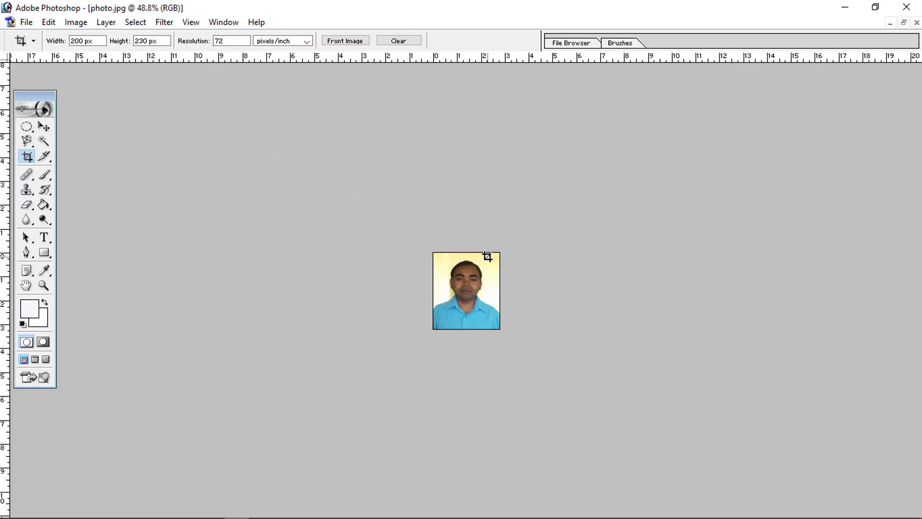
scroll(486, 255, "down", 3)
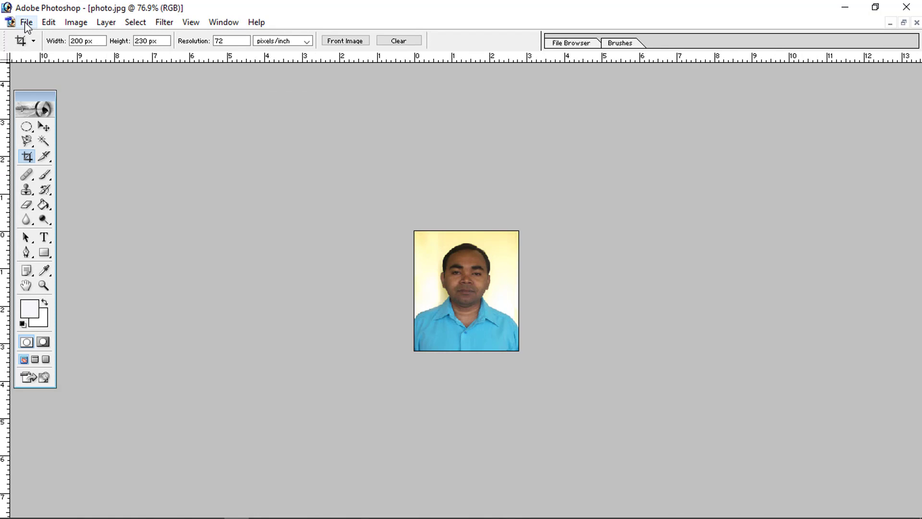
Save the cropped photo as a JPEG with Medium quality, replacing the existing photo file on the E: drive.
left_click(26, 22)
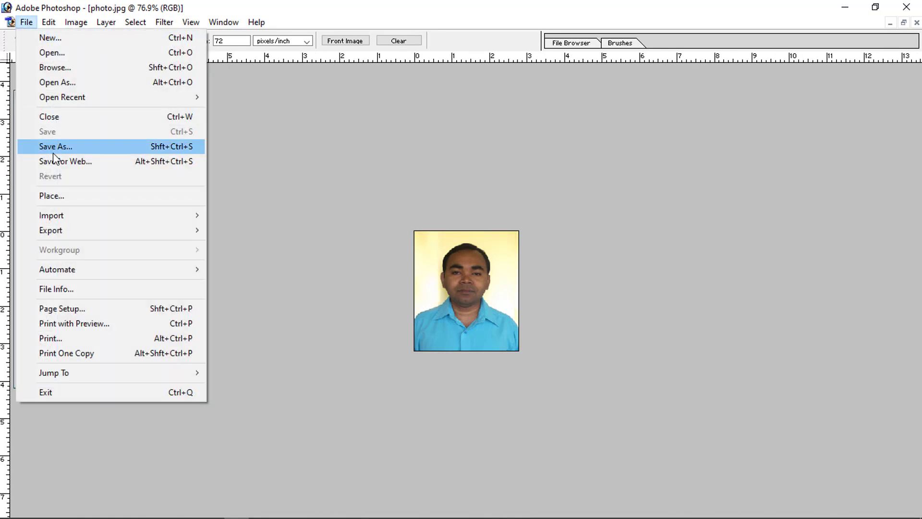
left_click(53, 149)
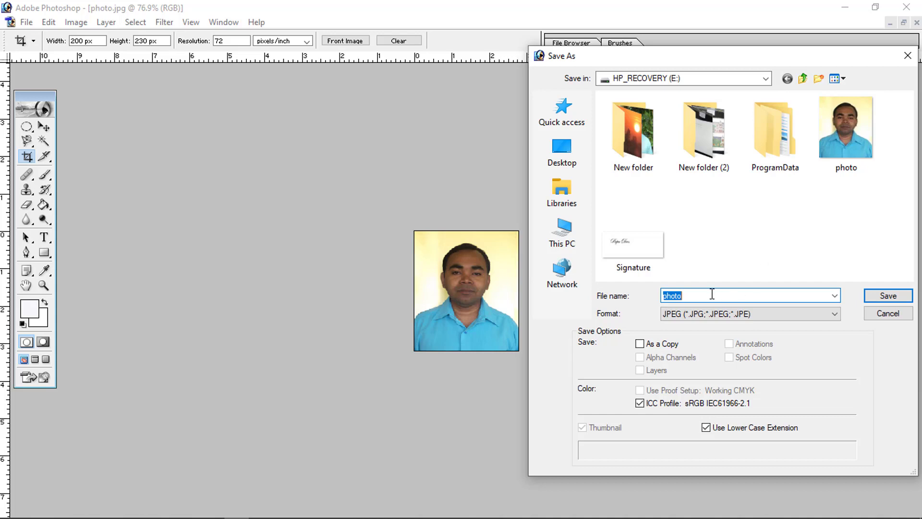
left_click(891, 295)
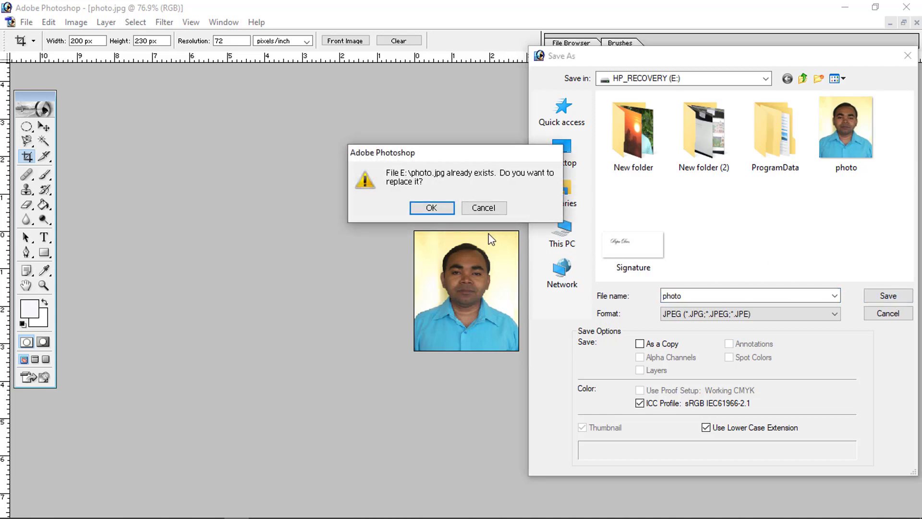
left_click(432, 207)
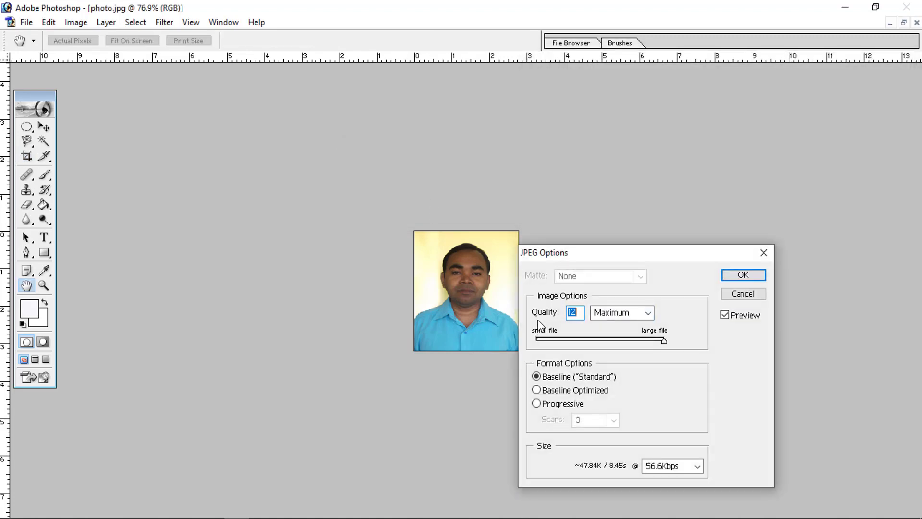
left_click(648, 313)
left_click(648, 314)
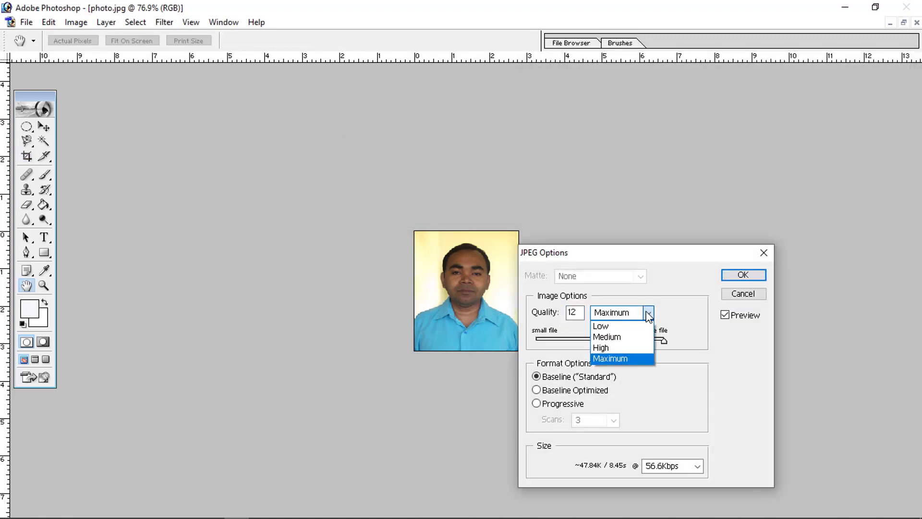
left_click(621, 341)
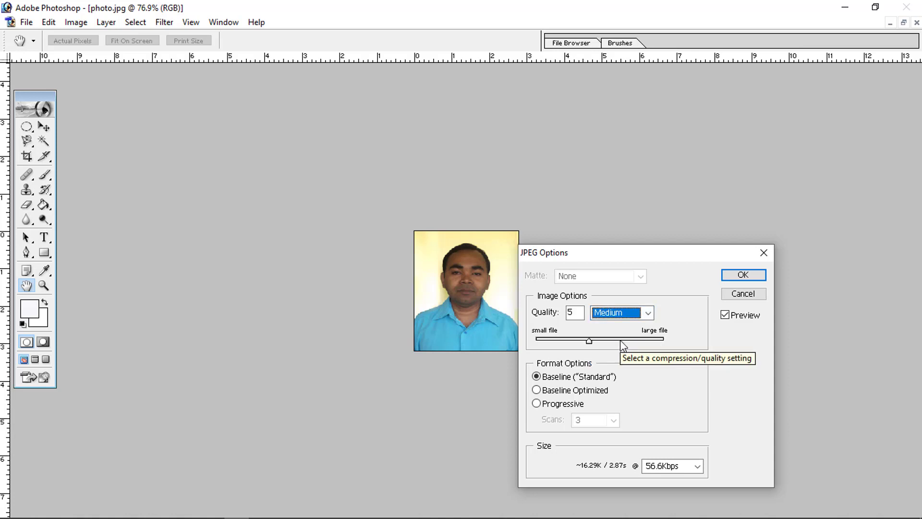
left_click(742, 276)
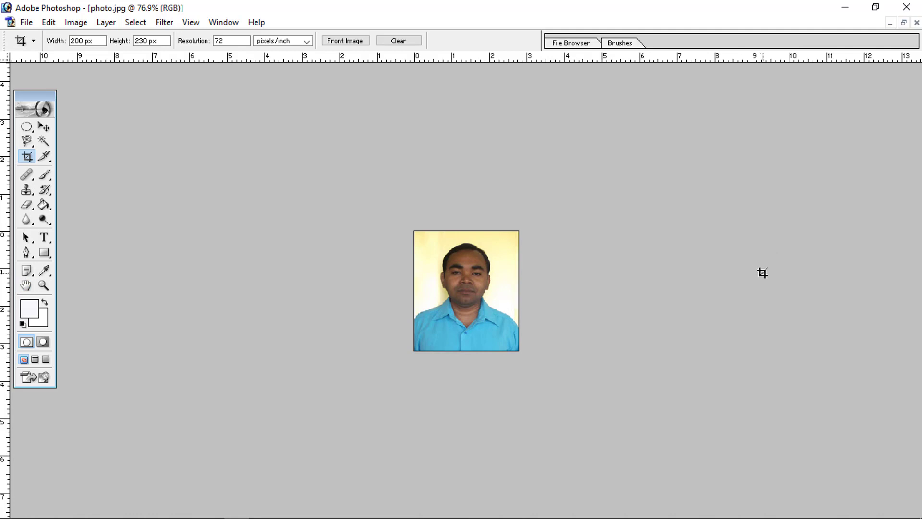
Close the photo and check the saved file's dimensions and size in File Explorer.
left_click(917, 23)
left_click(137, 508)
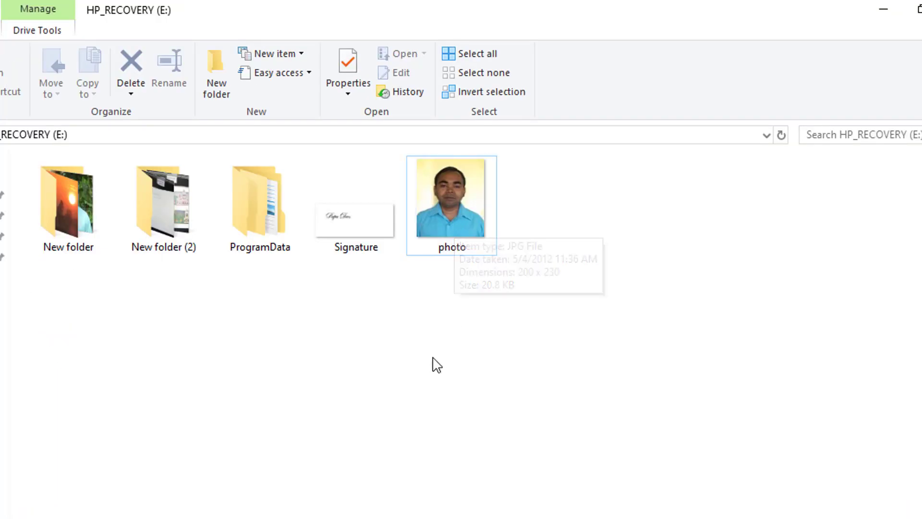
mouse_move(465, 217)
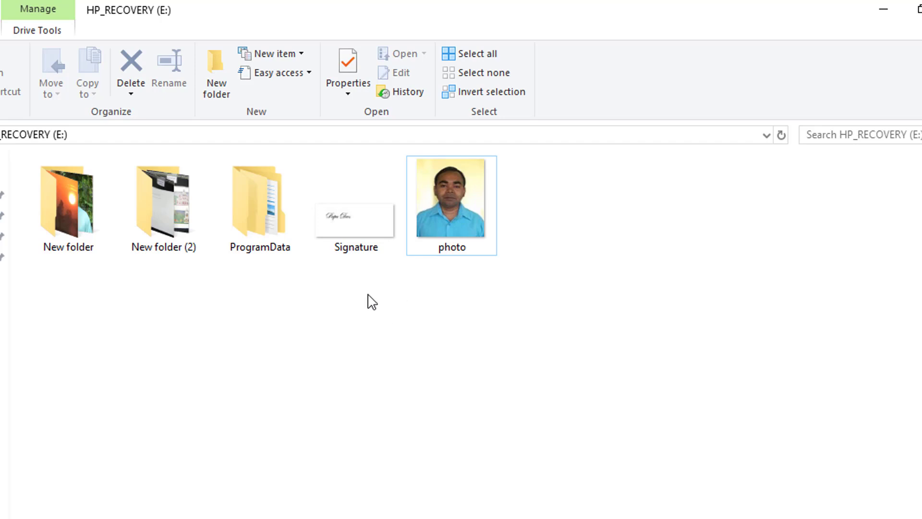
Open the Signature image from the E: drive in Adobe Photoshop.
right_click(350, 225)
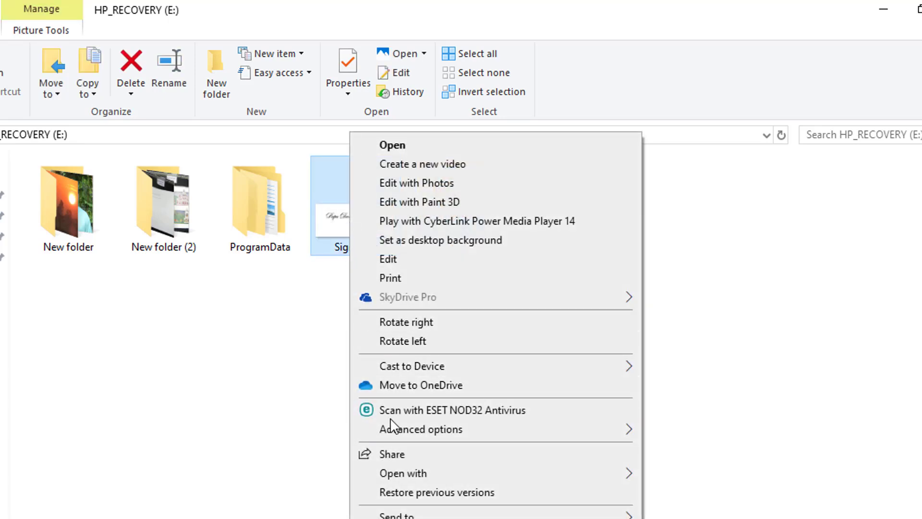
mouse_move(468, 476)
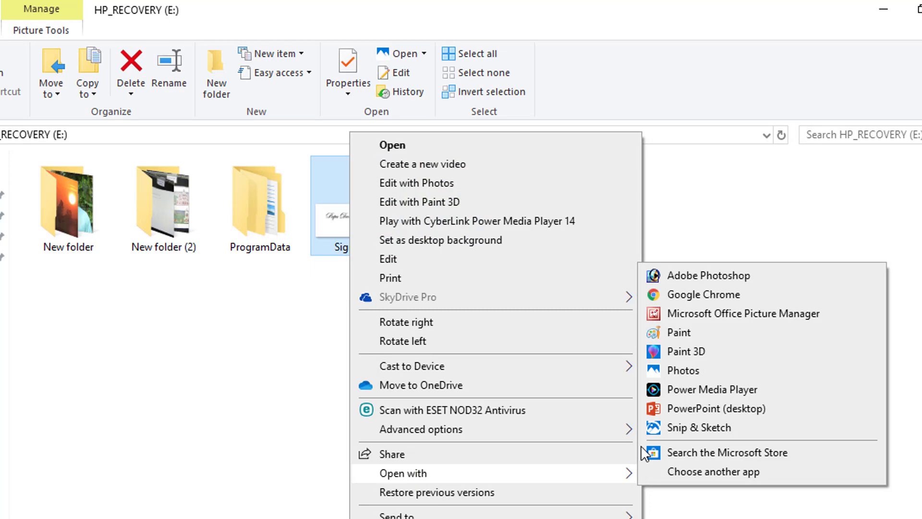
left_click(679, 277)
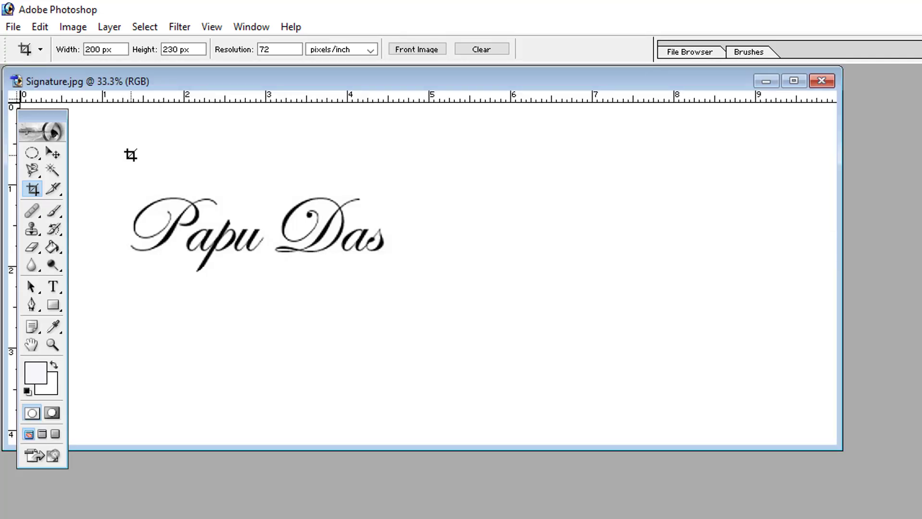
Change the Crop tool's size to 160 px wide and 40 px high for the signature image.
left_click(96, 49)
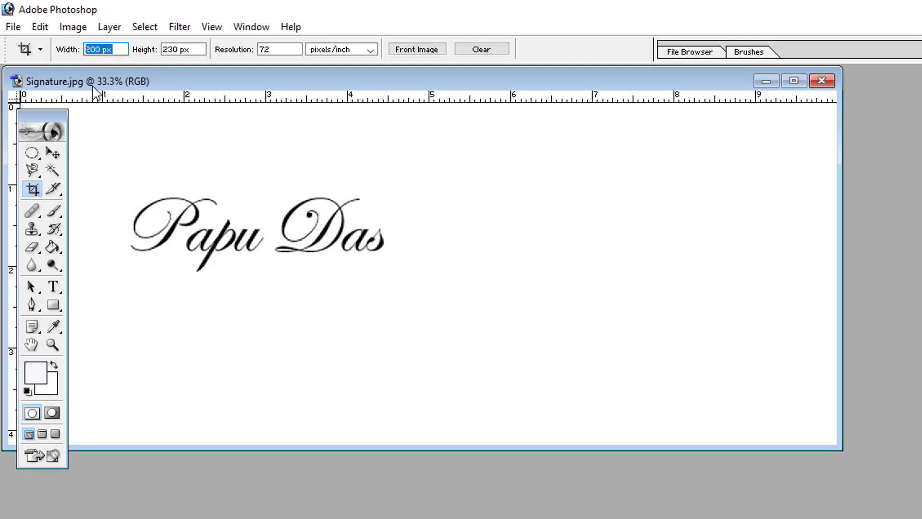
left_click(123, 50)
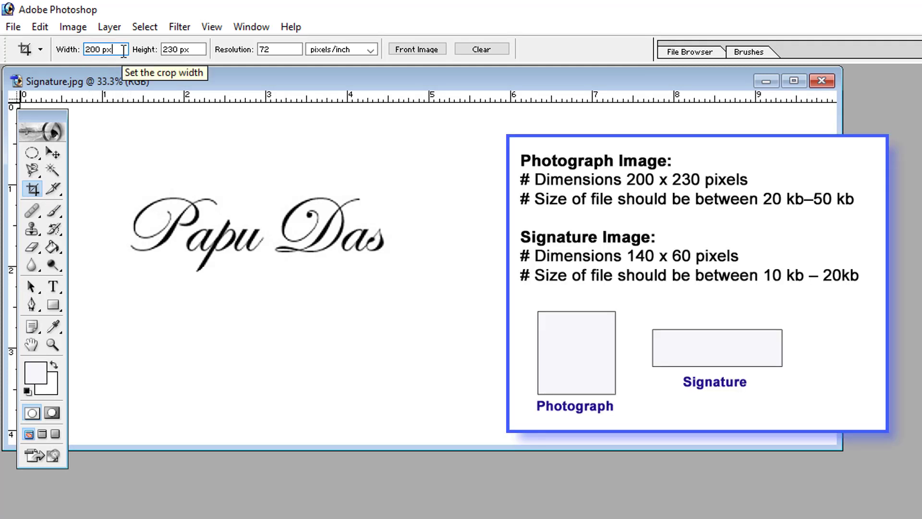
left_click_drag(120, 50, 74, 44)
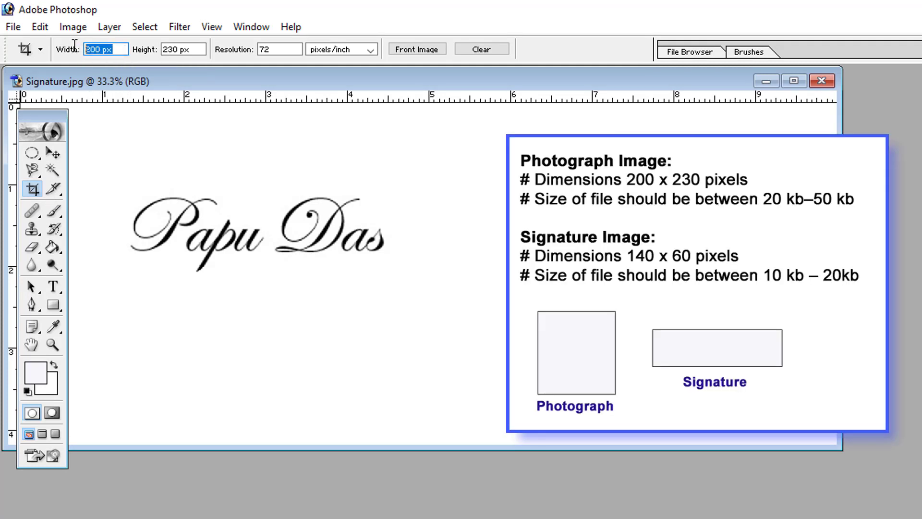
type("160")
key("Tab")
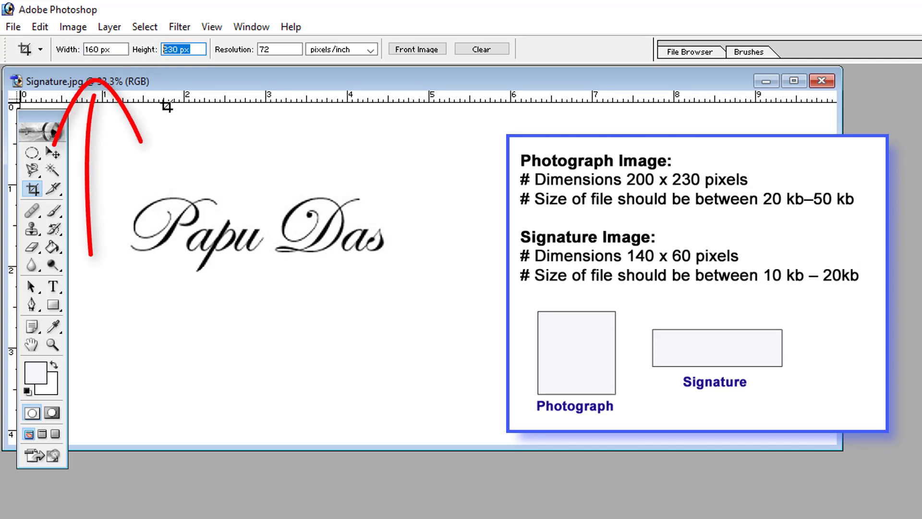
type("40")
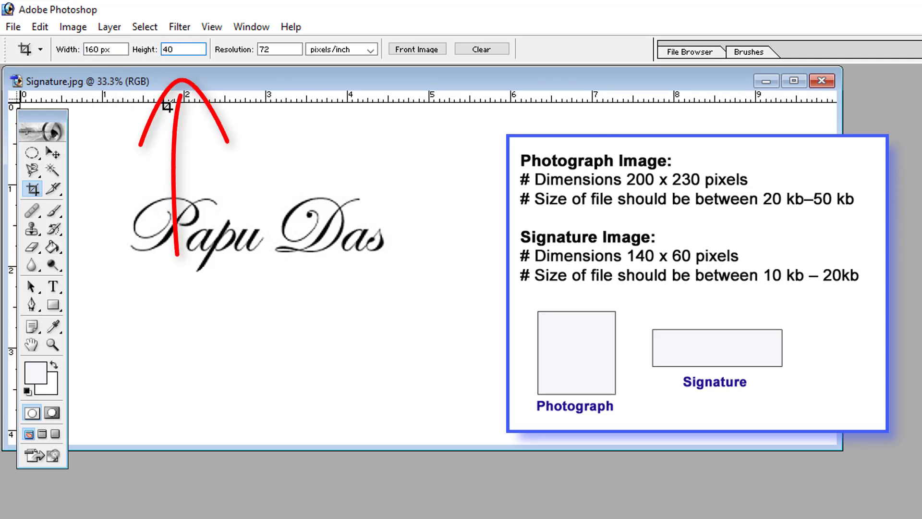
key("Return")
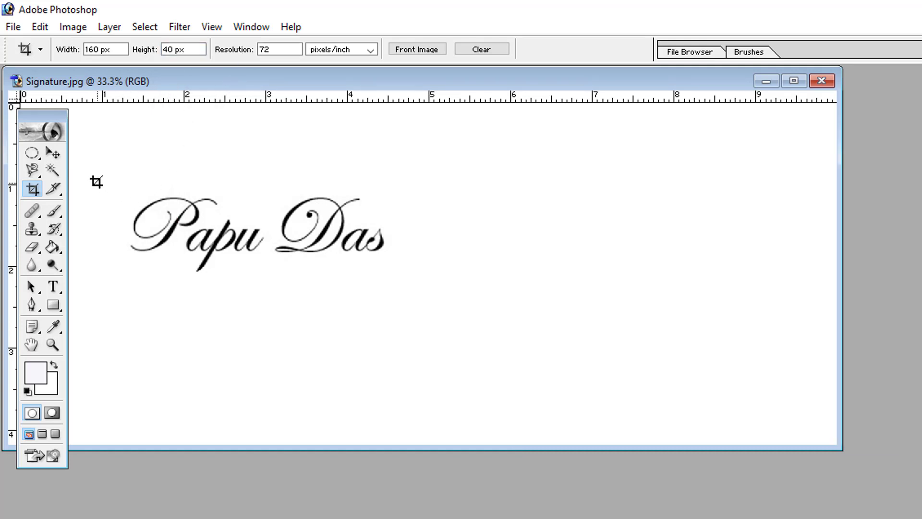
Crop the signature image to a frame enclosing the whole signature with some white margin, and maximize the document window.
left_click_drag(93, 159, 493, 361)
left_click_drag(545, 372, 563, 376)
left_click_drag(445, 258, 416, 272)
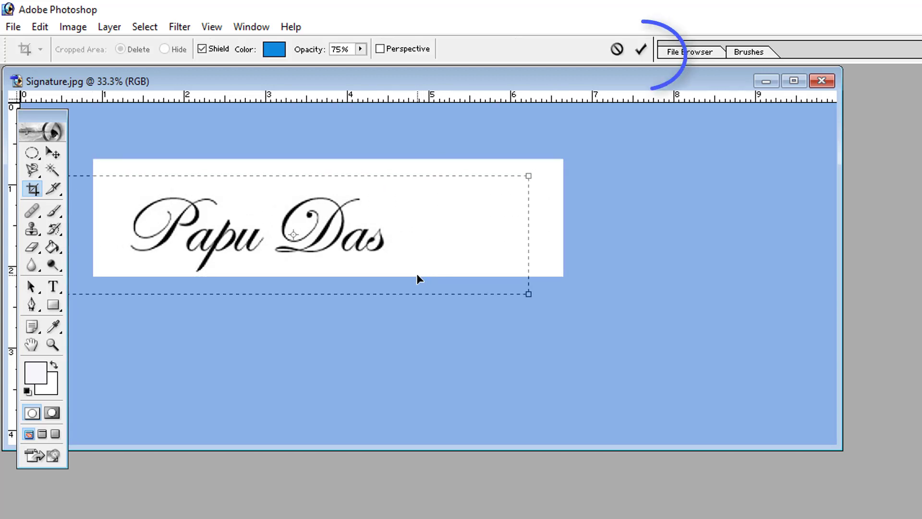
left_click(642, 50)
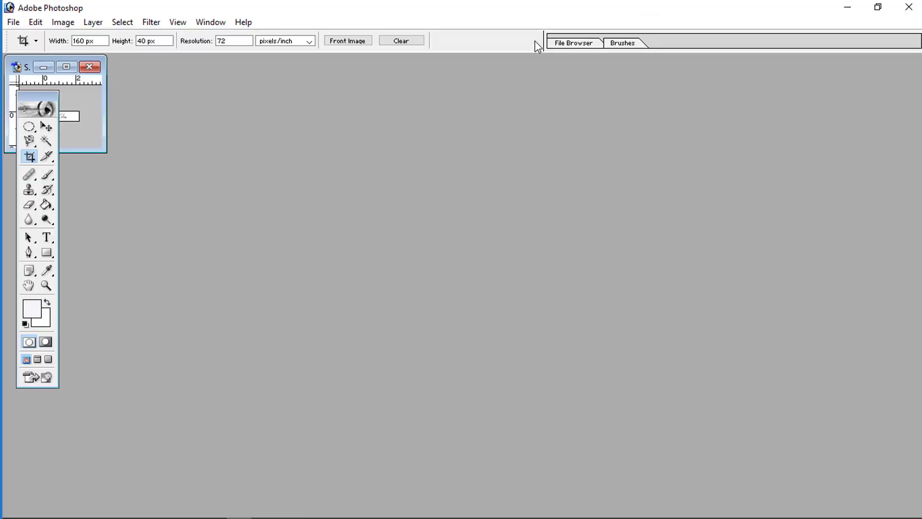
left_click(70, 67)
scroll(482, 252, "up", 8)
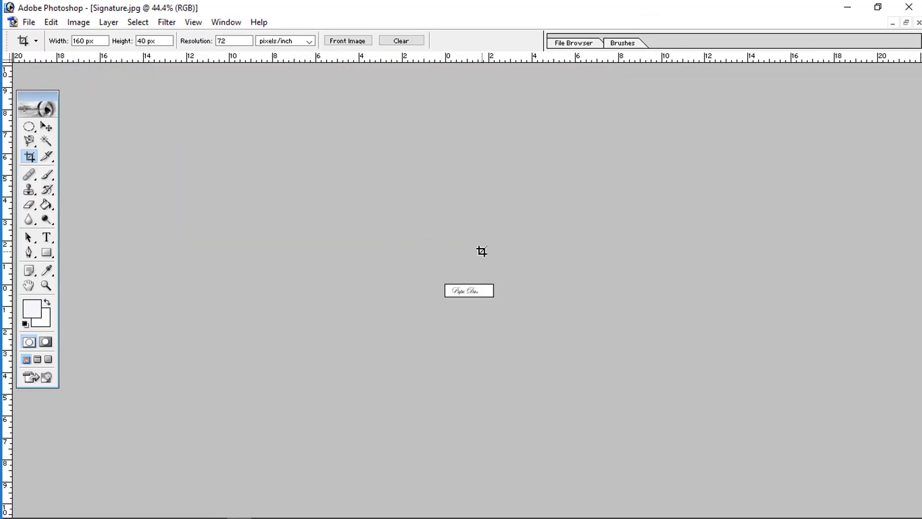
scroll(482, 251, "up", 3)
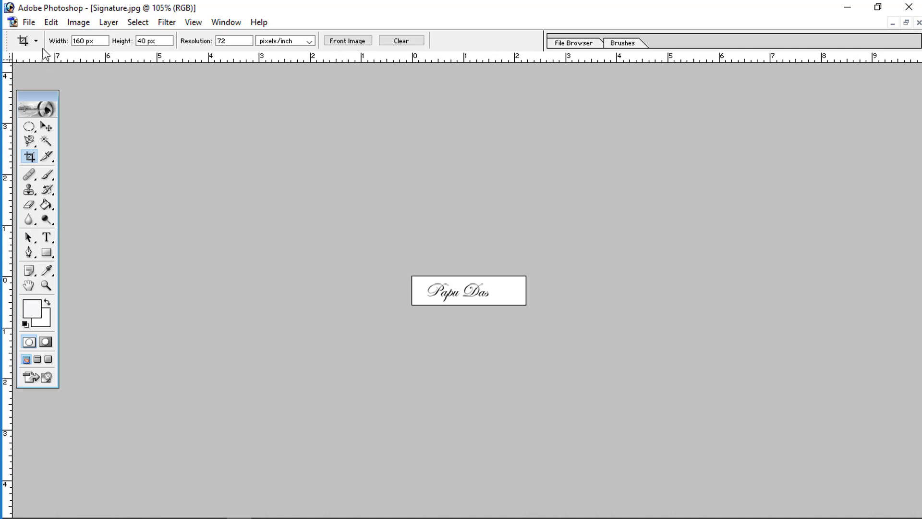
Save the cropped signature as a JPEG with Medium quality, replacing the existing Signature file on the E: drive.
left_click(29, 22)
left_click(52, 147)
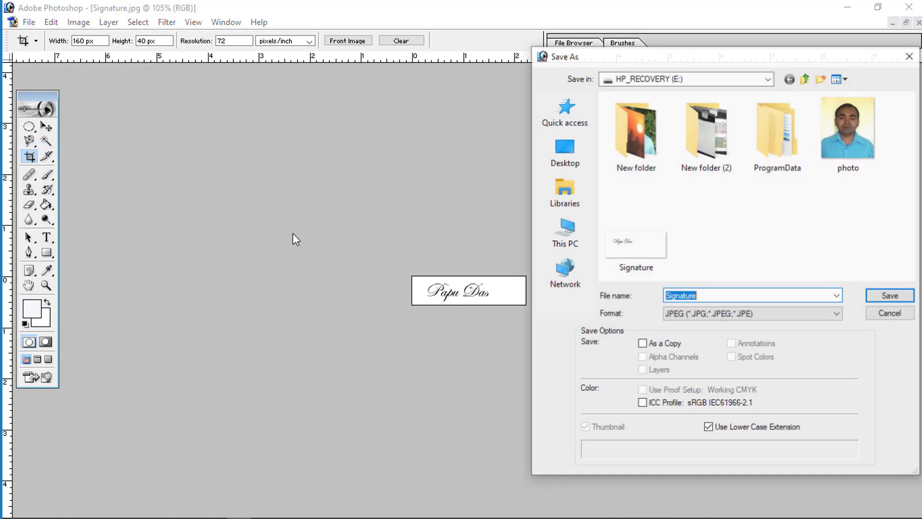
left_click(891, 296)
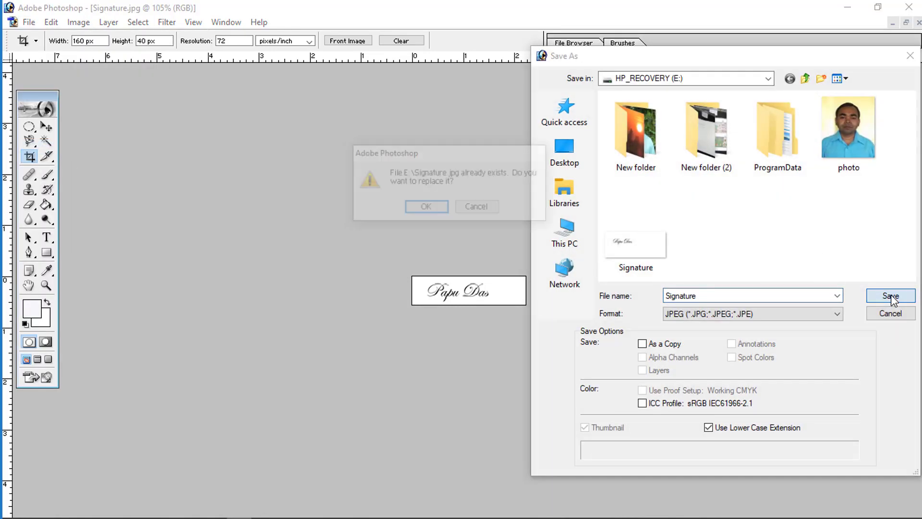
left_click(416, 207)
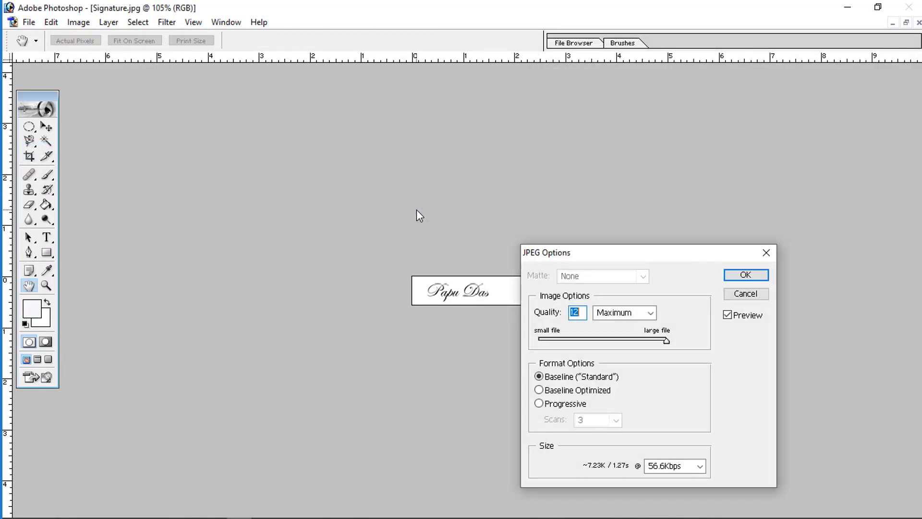
left_click(629, 318)
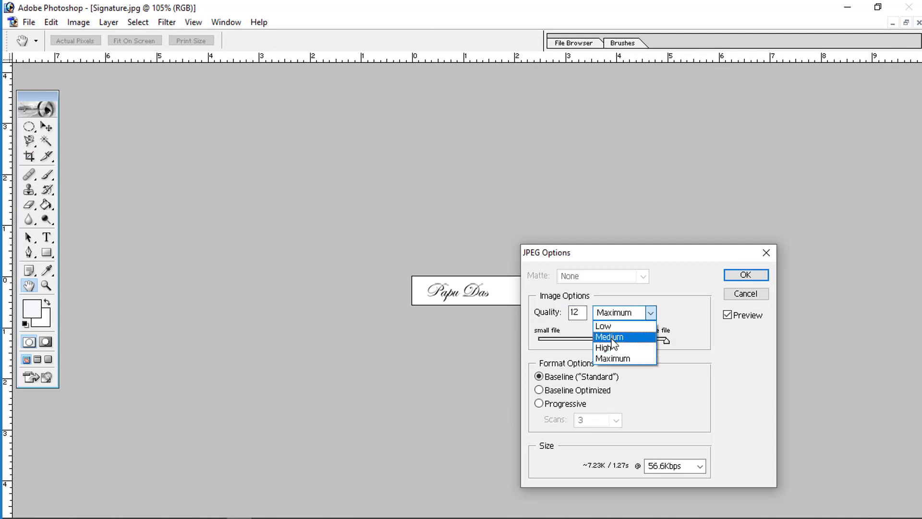
left_click(614, 338)
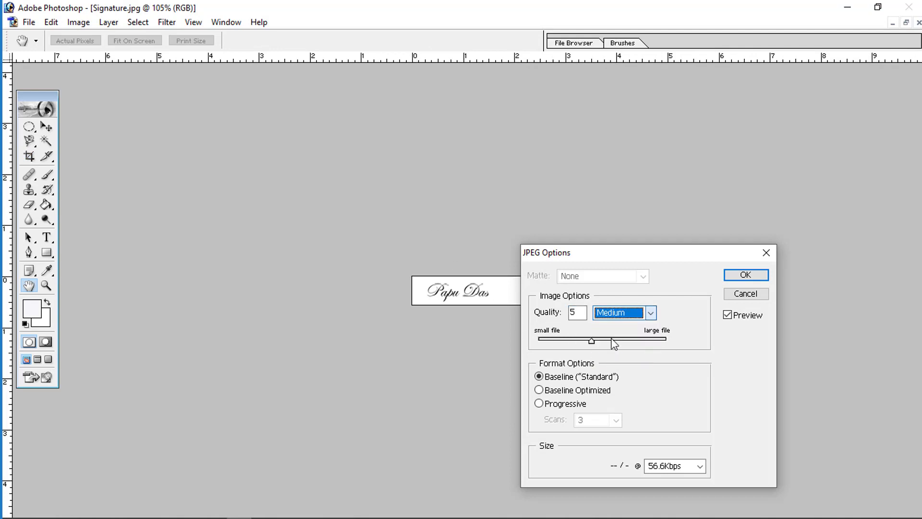
left_click(741, 278)
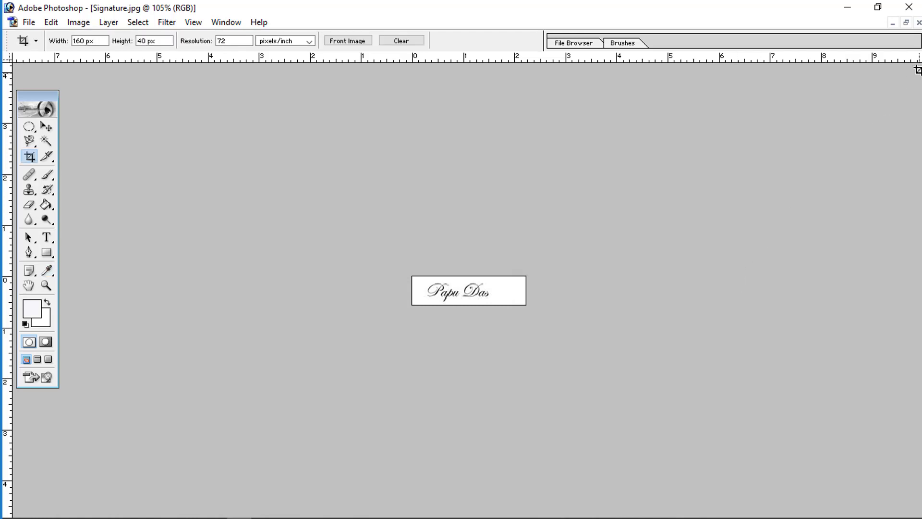
Close the signature image and check the saved Signature file's dimensions and size in File Explorer.
left_click(919, 22)
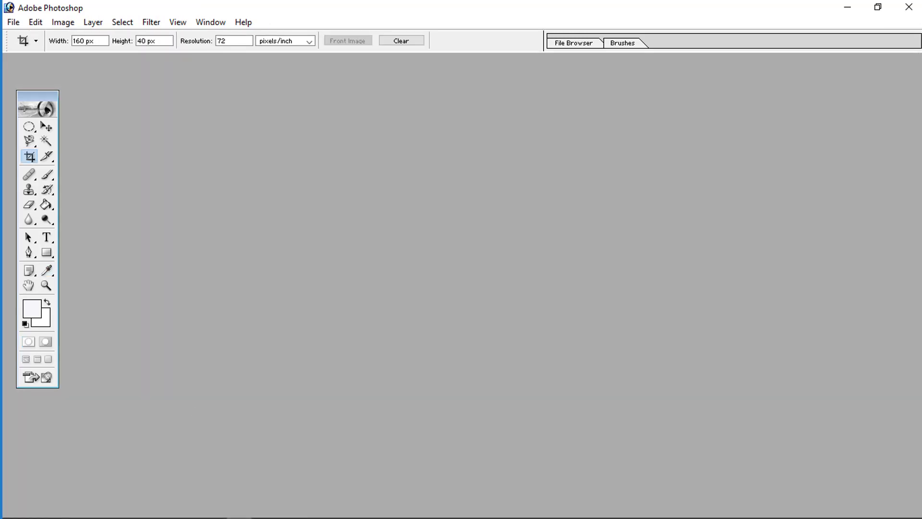
mouse_move(137, 513)
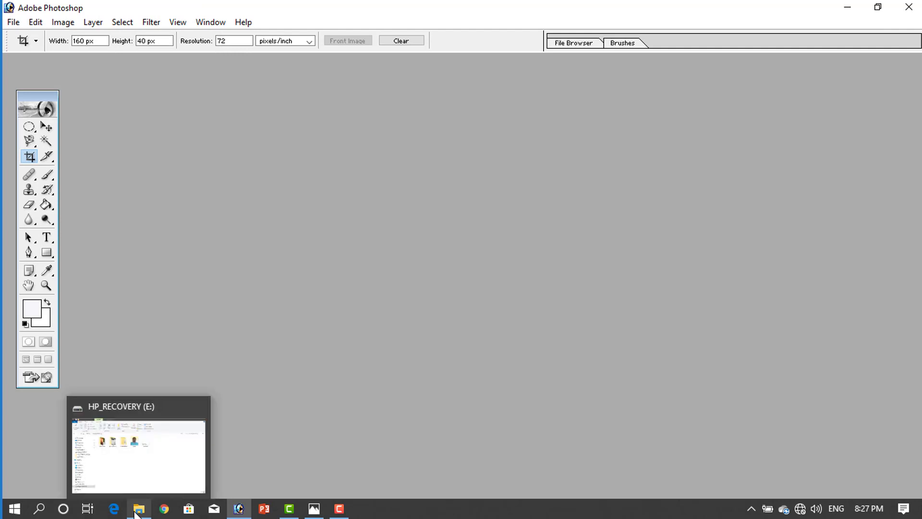
left_click(139, 511)
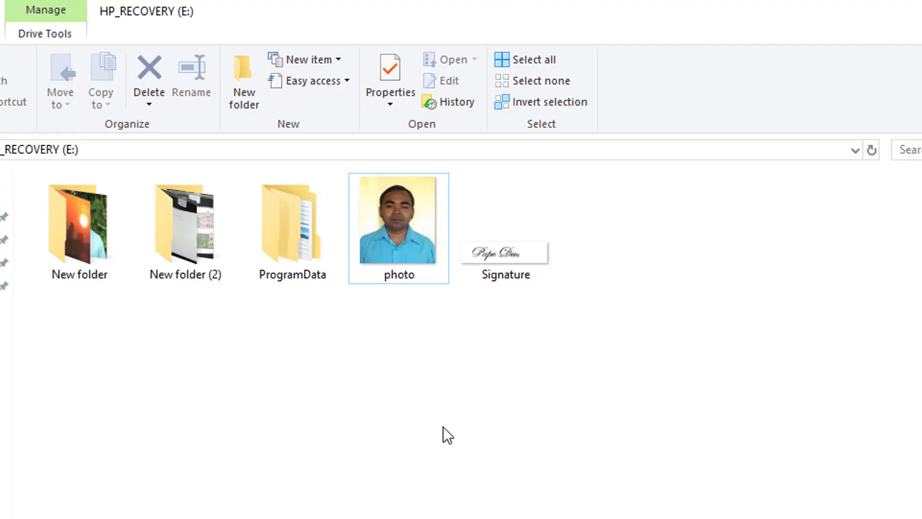
mouse_move(507, 257)
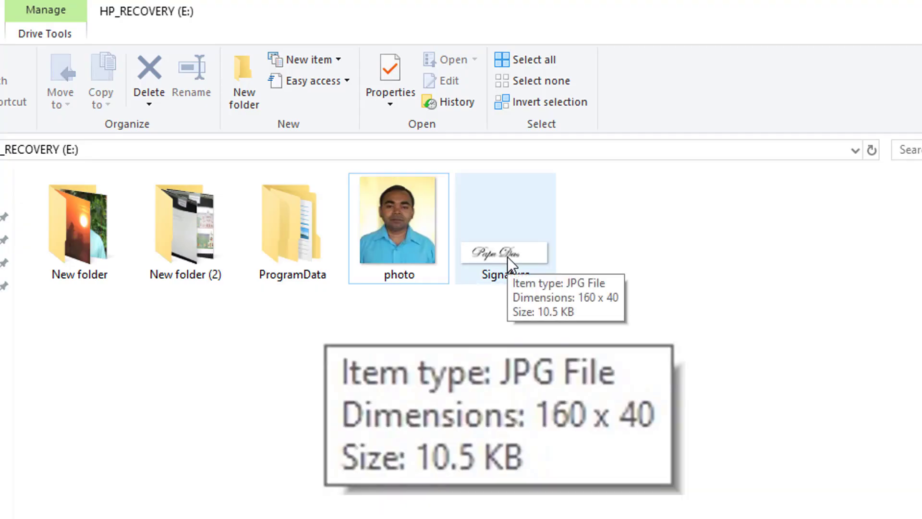